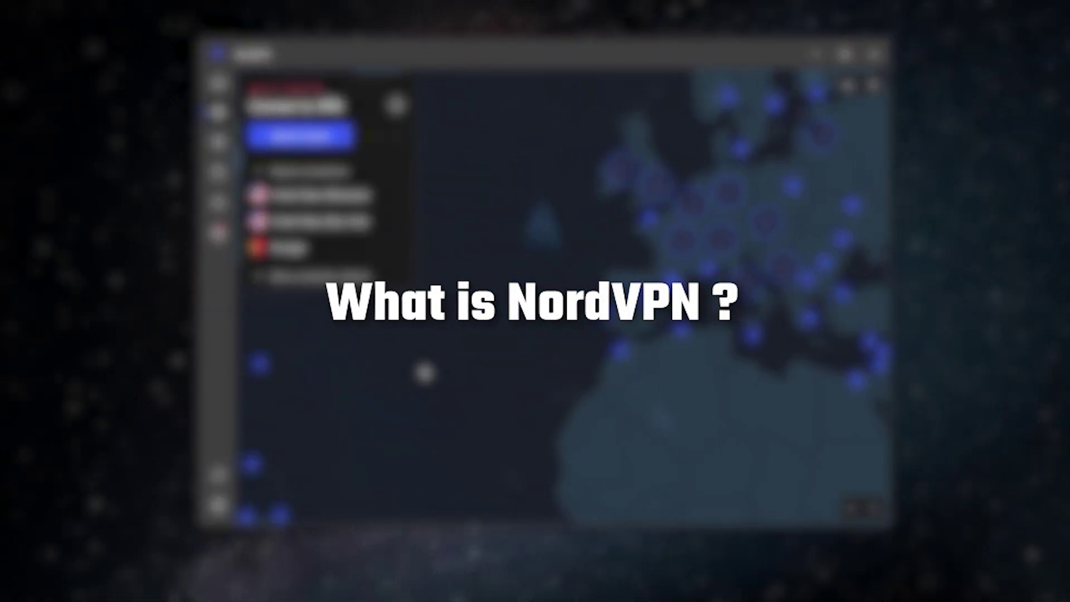
- Glance at the NordVPN offer web page, then hide the browser and return to the app's home dashboard
left_click_drag(425, 372, 734, 359)
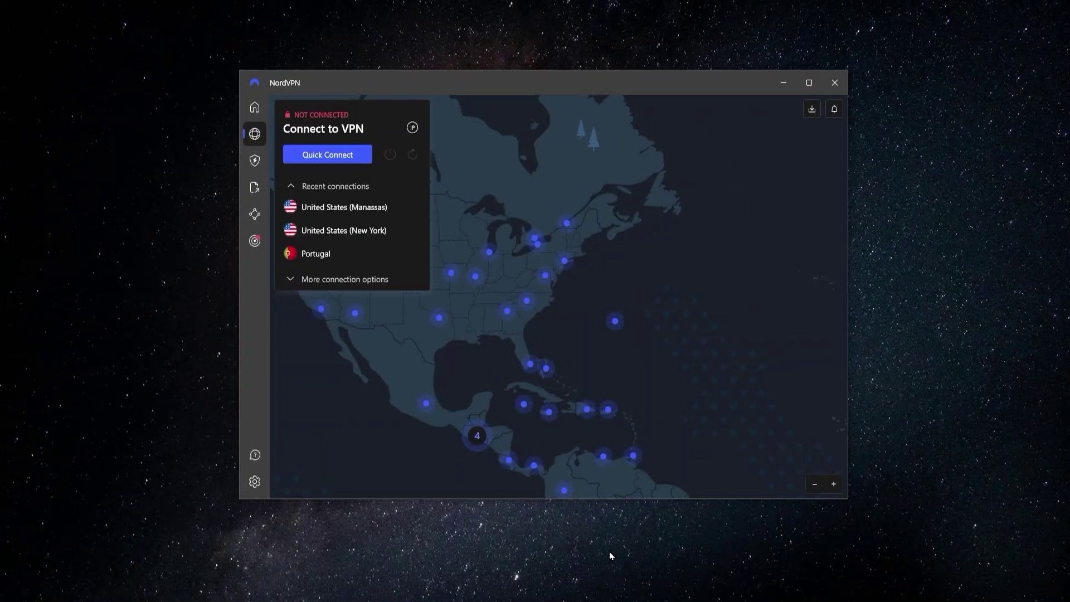
mouse_move(585, 600)
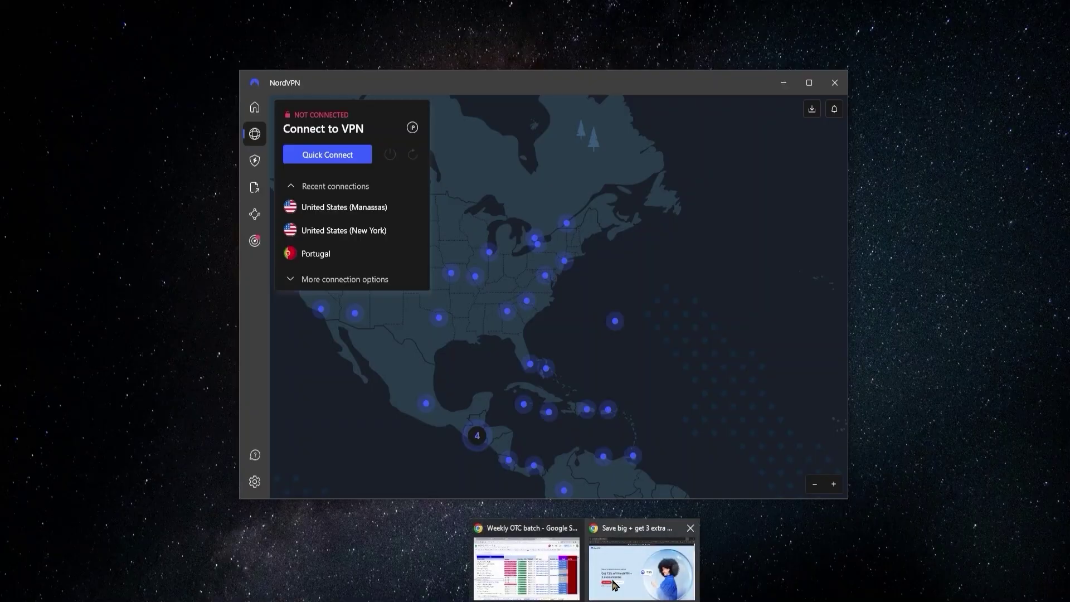
left_click(616, 563)
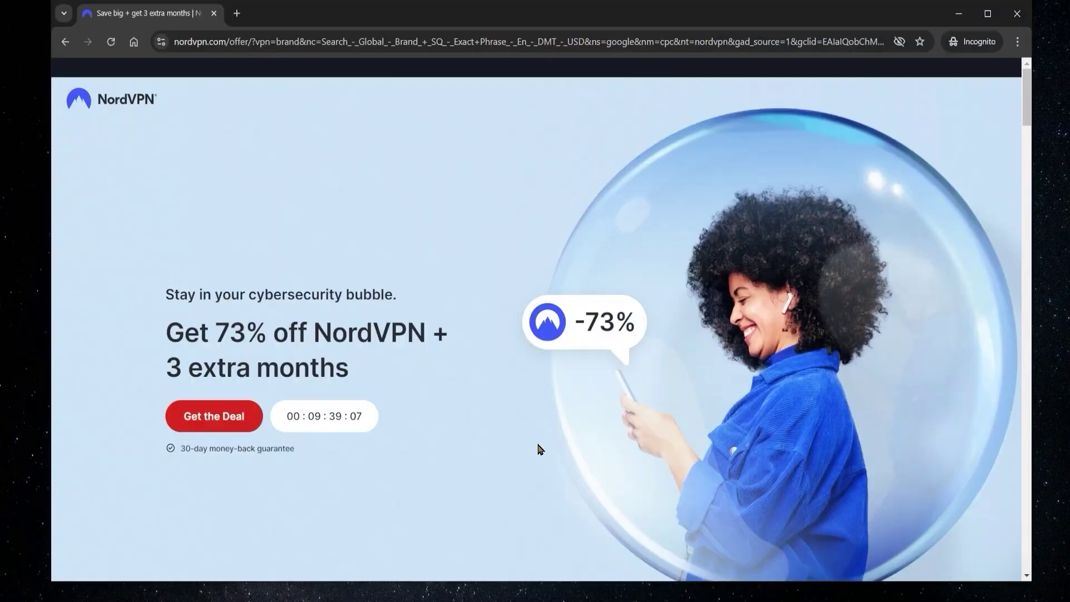
left_click(959, 15)
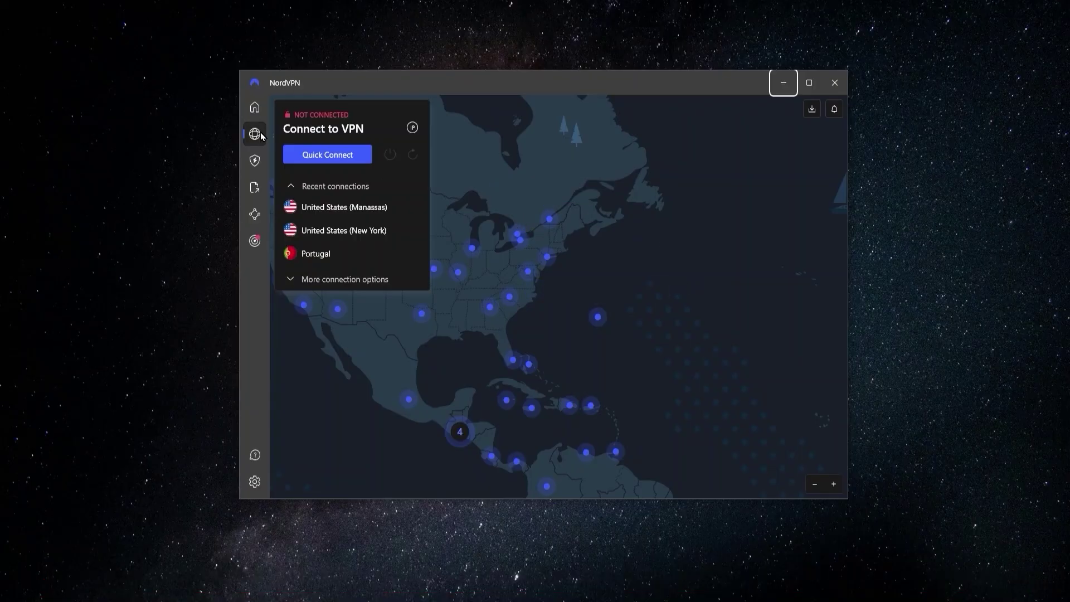
left_click(258, 112)
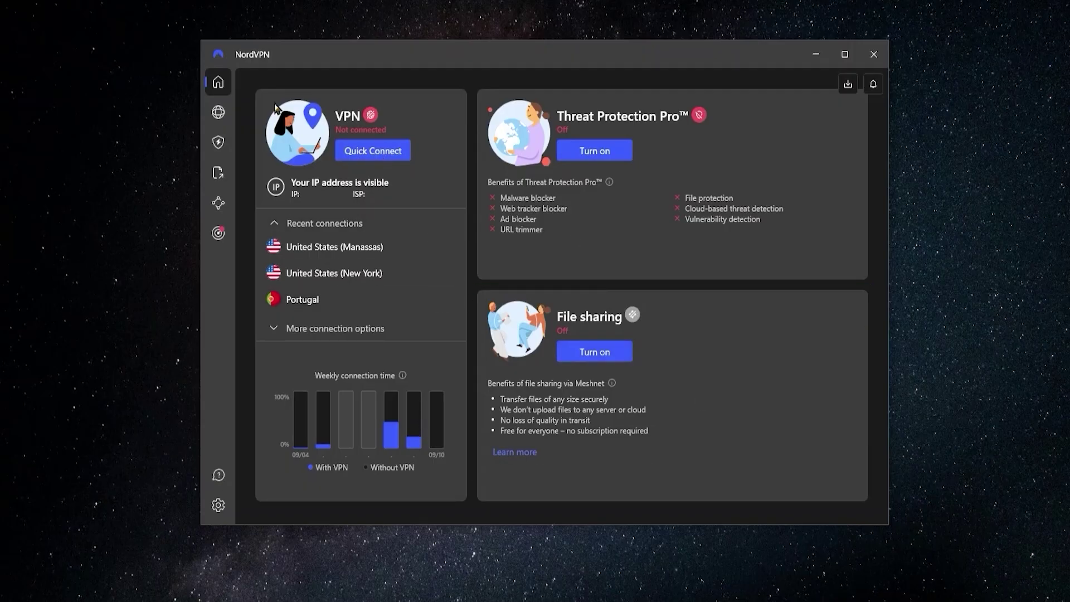
- Pan the server map back to North America and connect to New York, United States #9455
left_click(219, 114)
left_click_drag(701, 390, 358, 373)
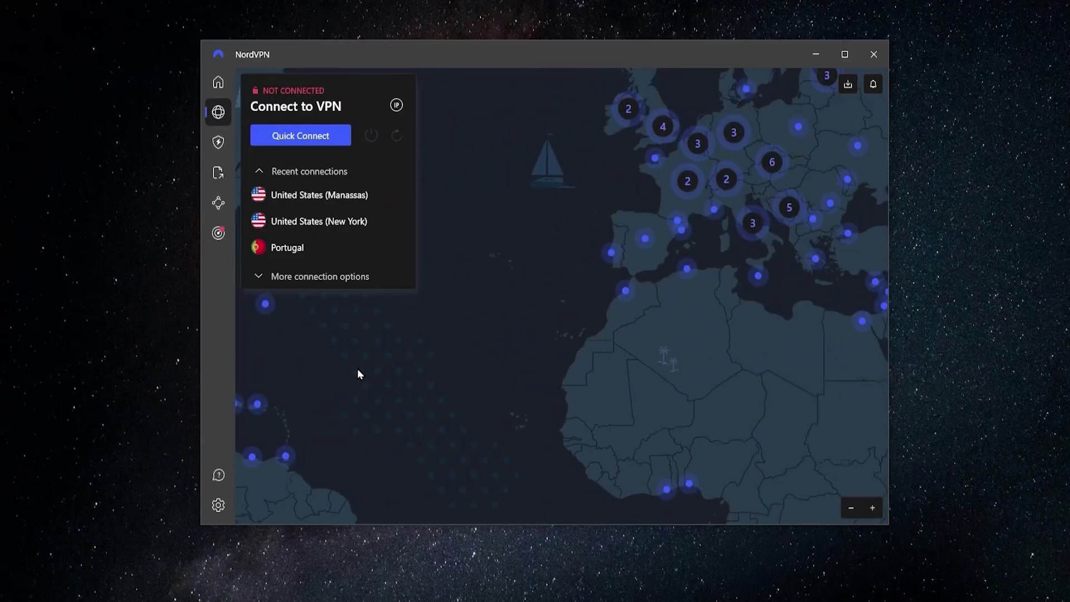
left_click_drag(701, 286, 509, 387)
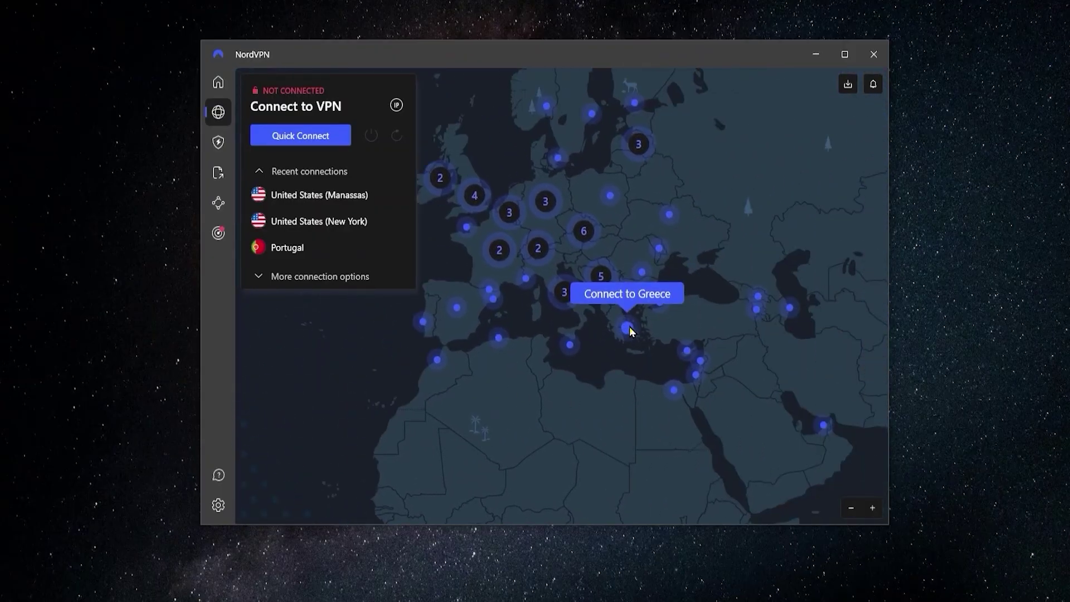
left_click_drag(460, 374, 647, 397)
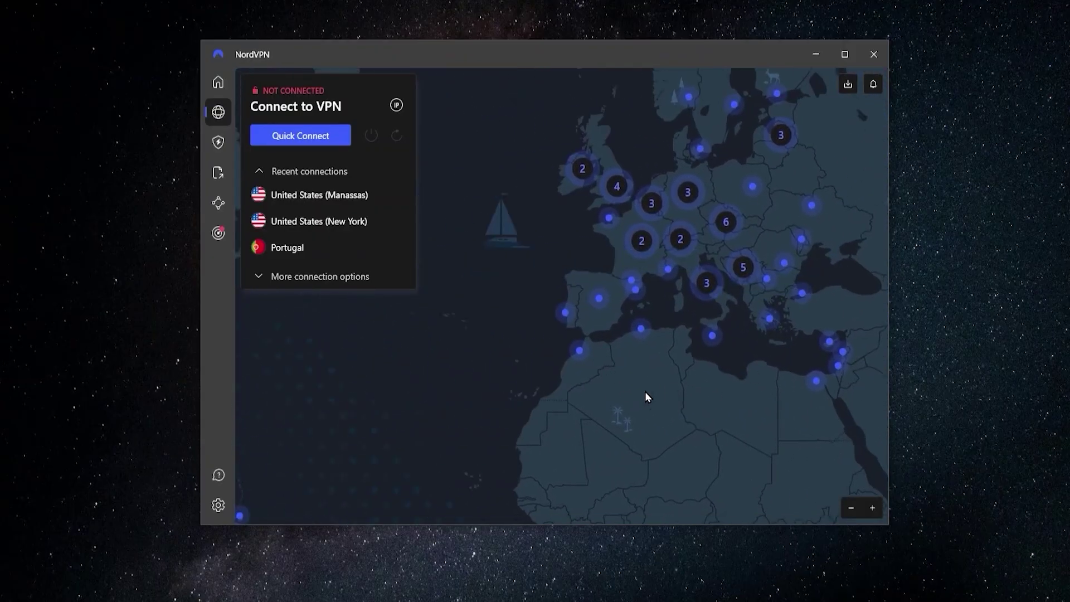
left_click_drag(355, 371, 731, 358)
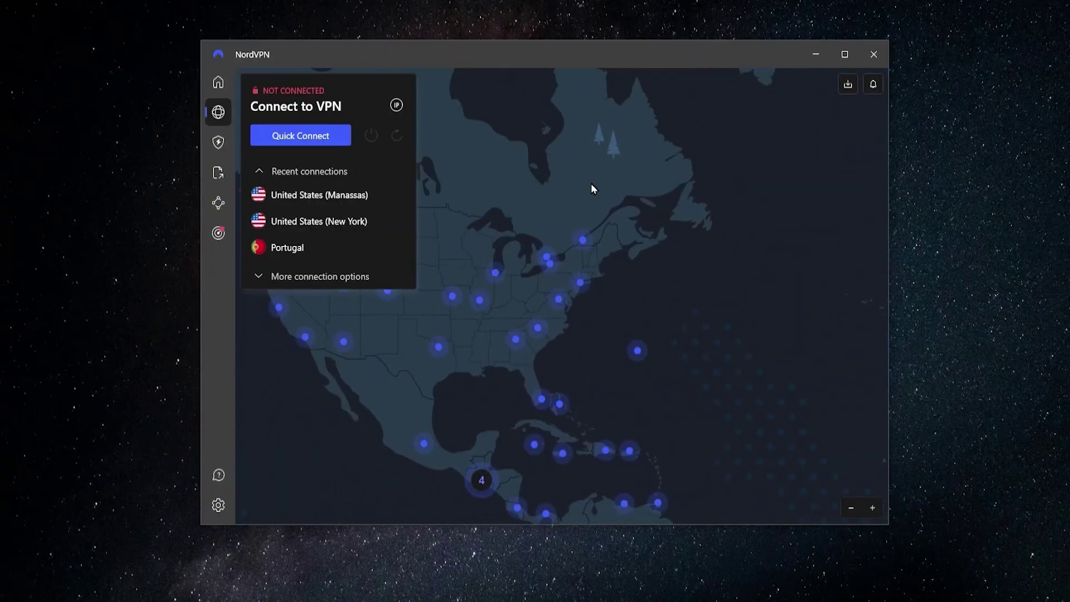
left_click(579, 282)
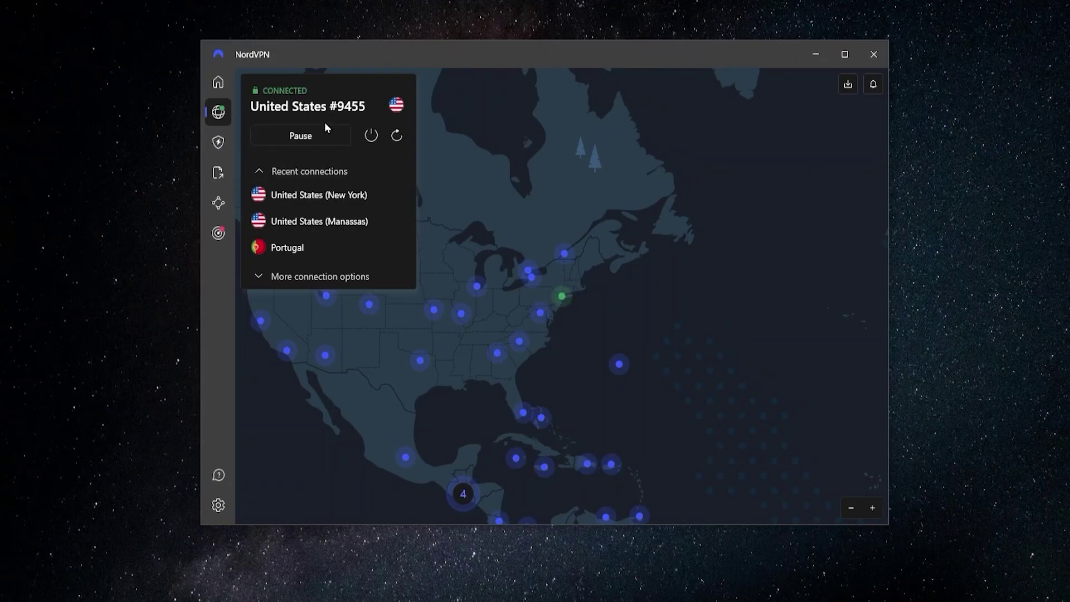
left_click(219, 84)
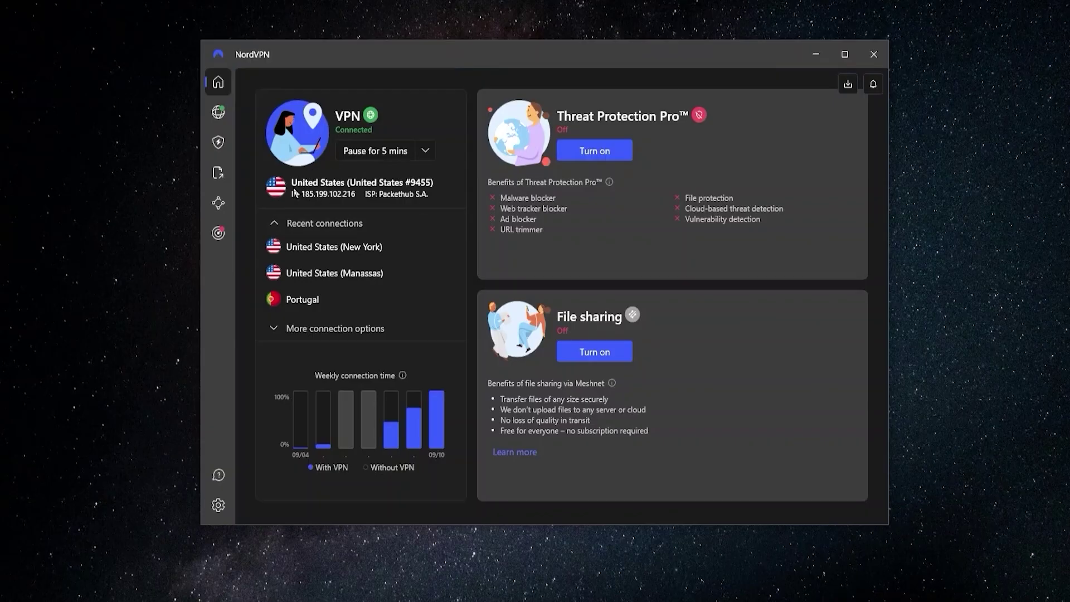
left_click(218, 112)
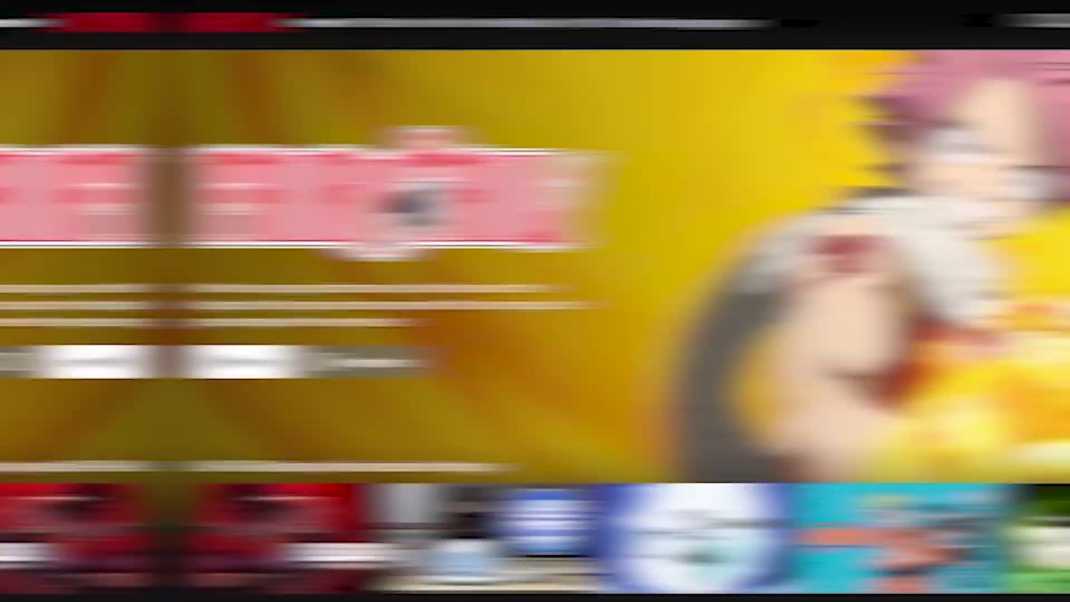
middle_click(1059, 264)
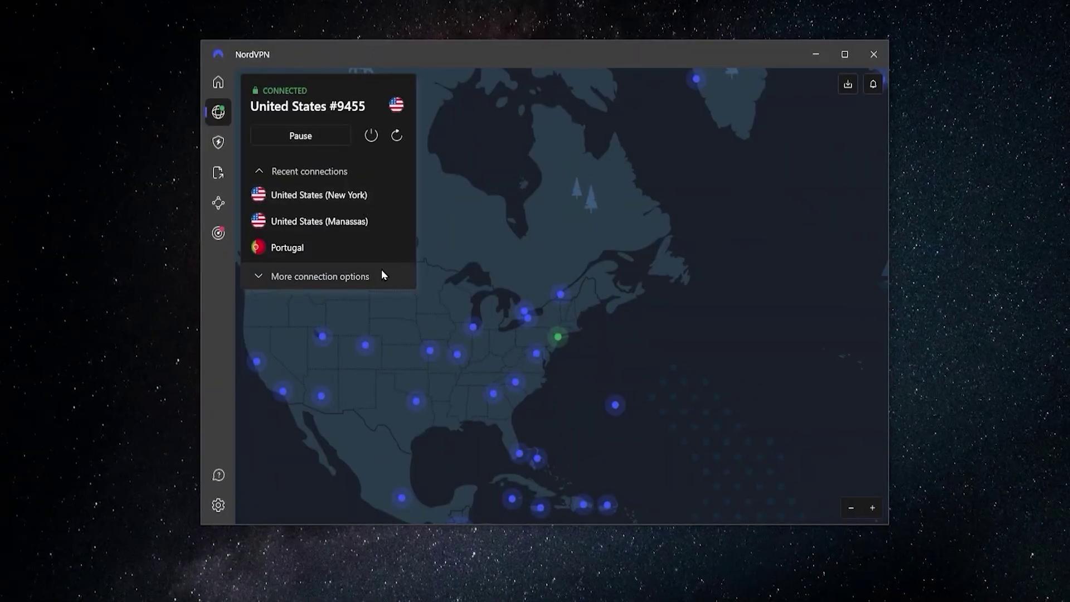
- Expand the extra connection options and the Specialty servers list: Dedicated IP, Double VPN, Obfuscated, Onion Over VPN, P2P
left_click(280, 277)
left_click(307, 266)
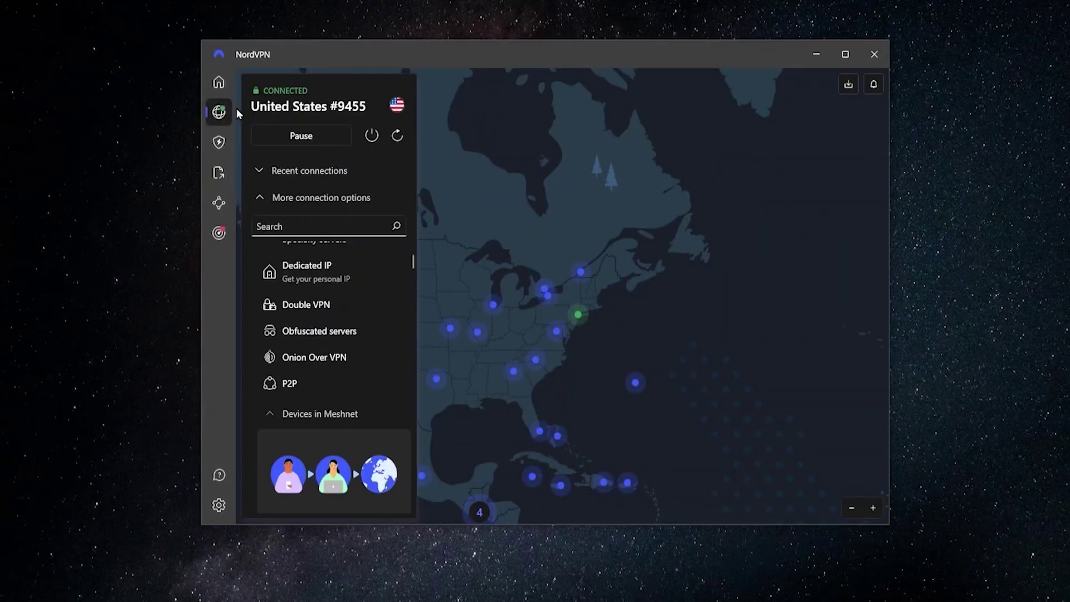
- Review the Threat Protection Pro page, then switch to File transfers, where Meshnet is off
left_click(217, 143)
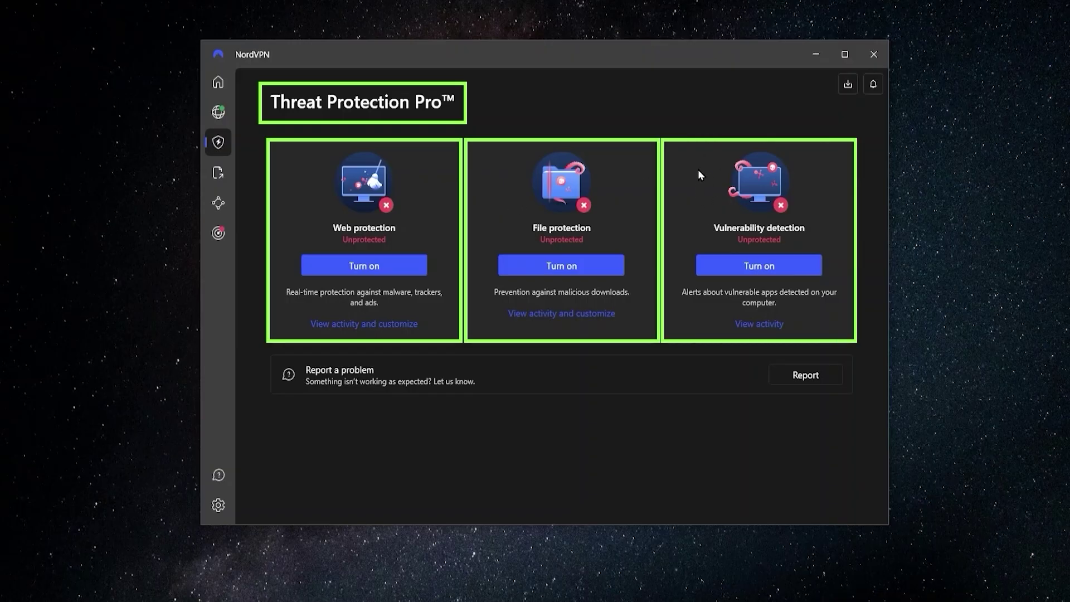
left_click(226, 162)
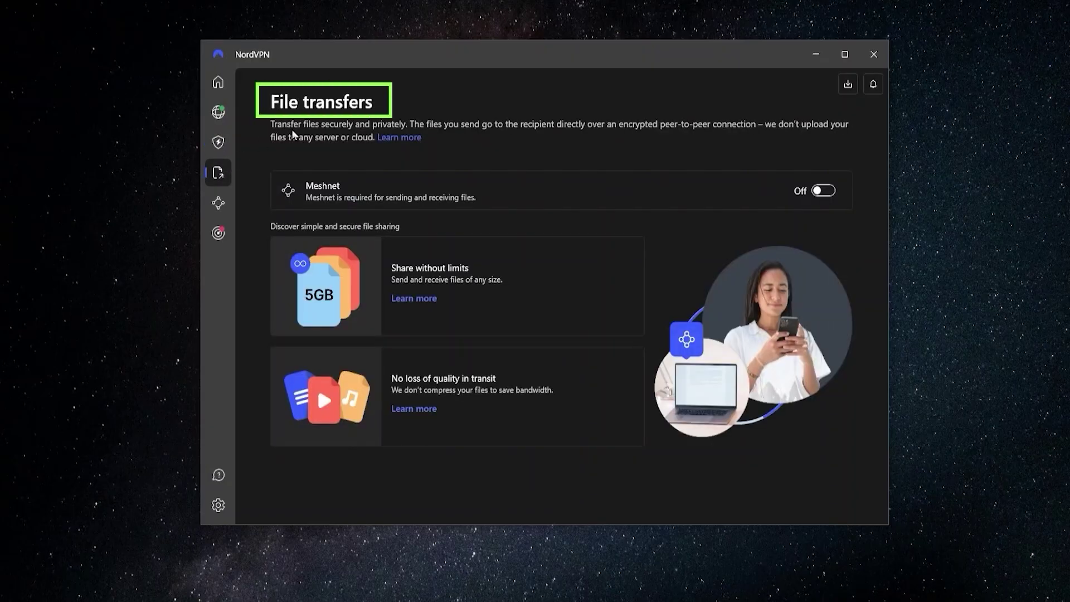
- Show the Devices in Meshnet page, with Meshnet off and limits of 10 own devices and 50 users
left_click(218, 202)
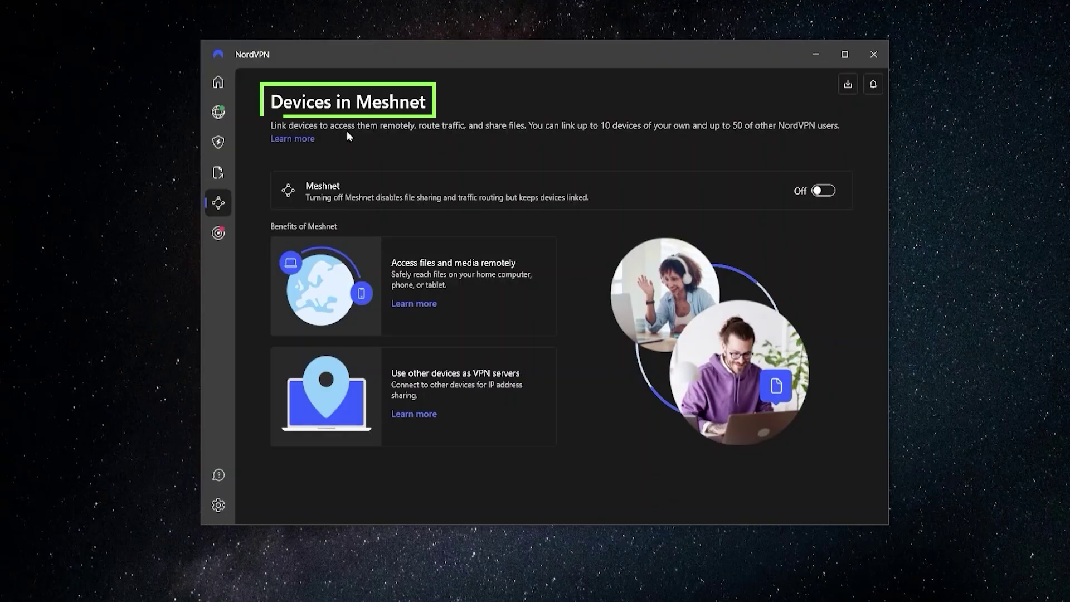
- Visit the Dark Web Monitor page, then return to the server map and pan toward the Atlantic
left_click(220, 233)
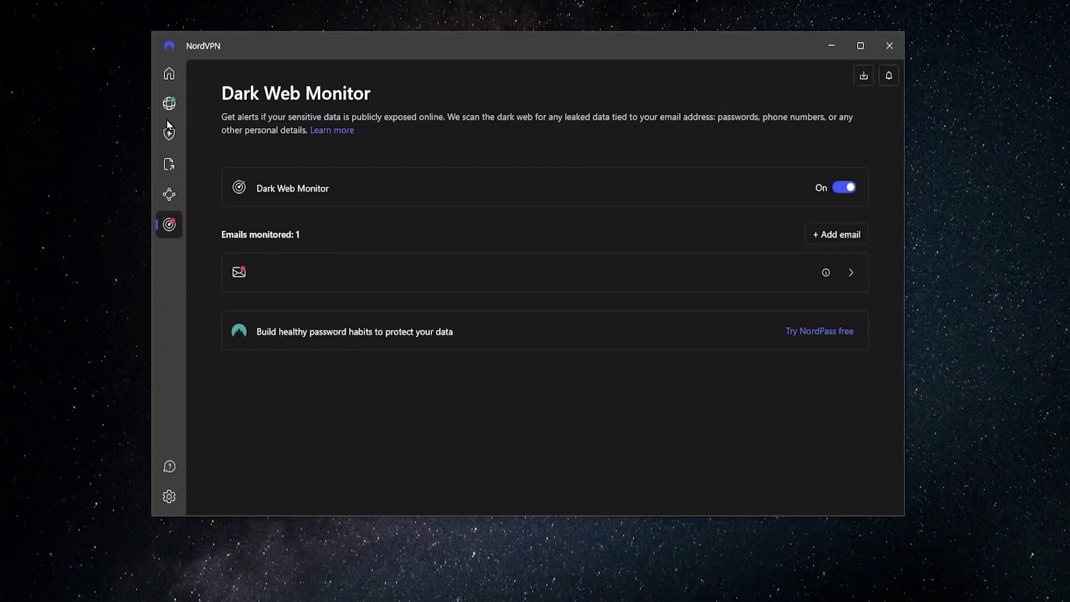
left_click(171, 107)
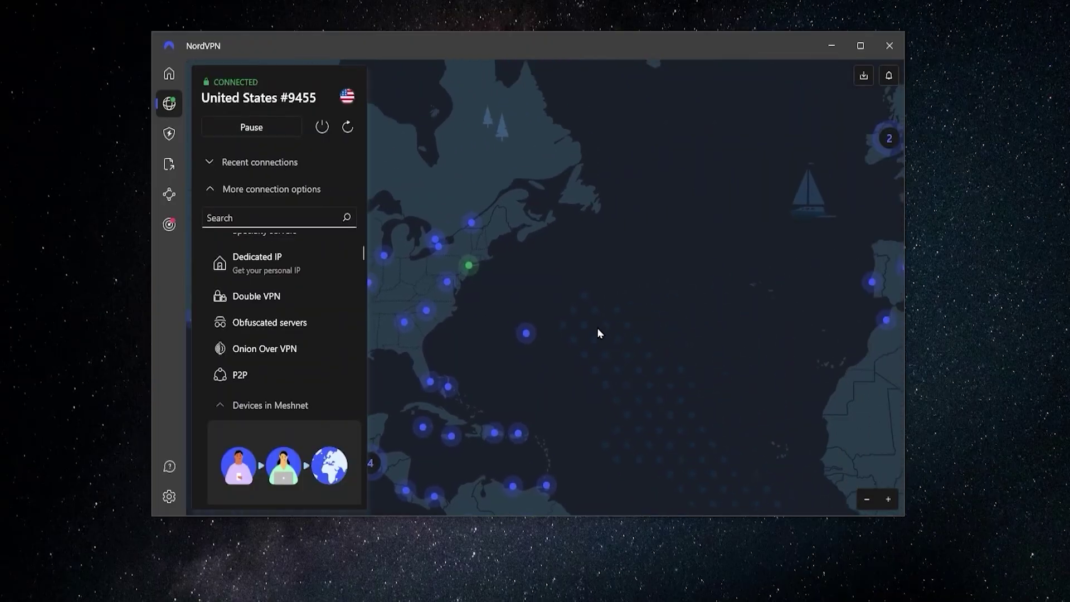
left_click_drag(652, 297, 569, 324)
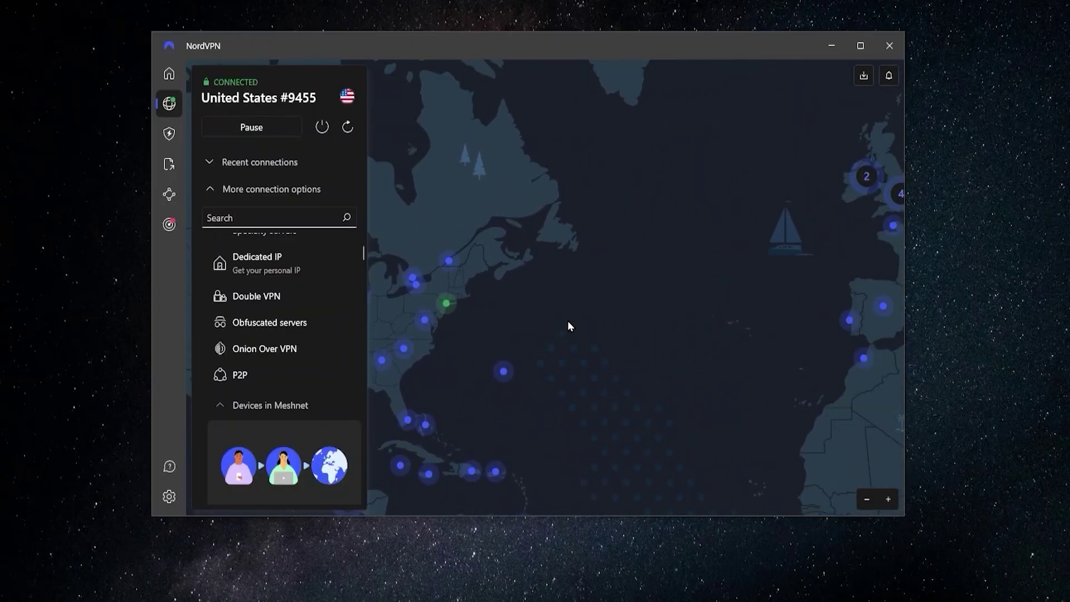
- In the Connection settings, view the available VPN protocols and keep NordLynx selected
left_click(174, 503)
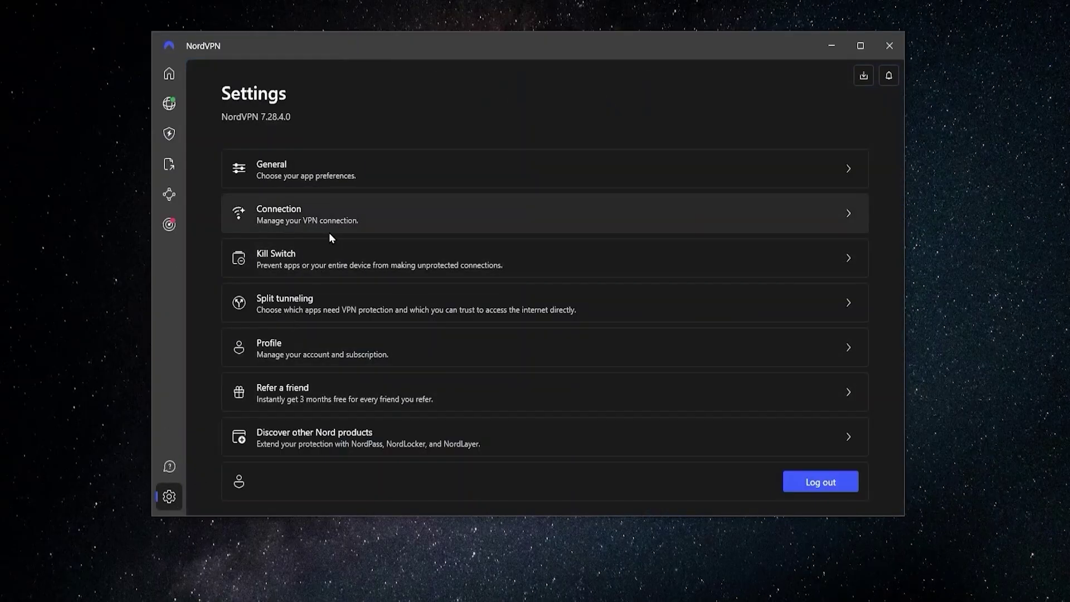
left_click(328, 223)
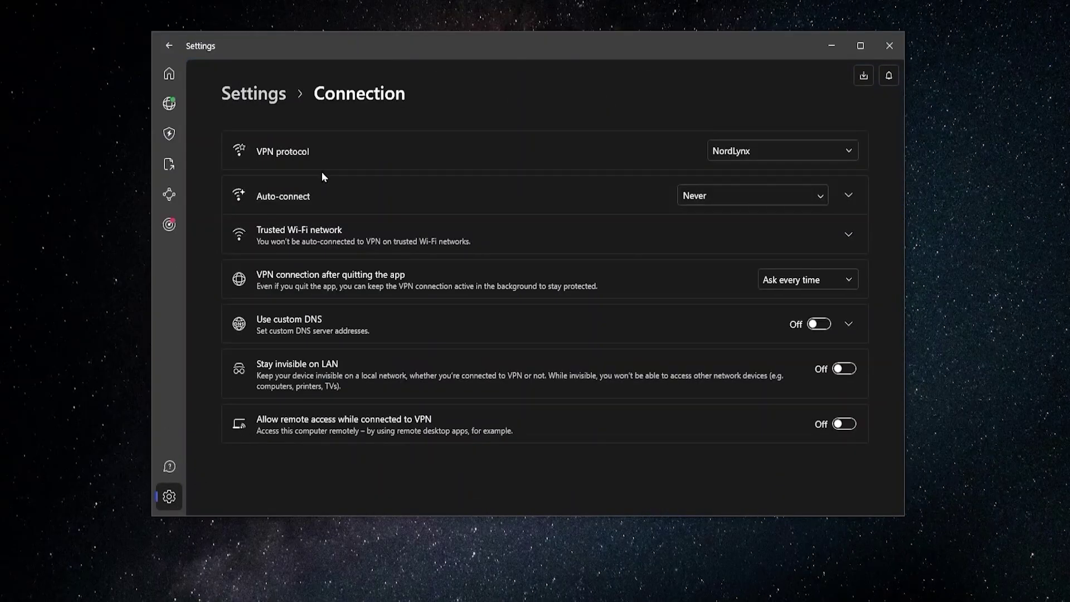
left_click(727, 152)
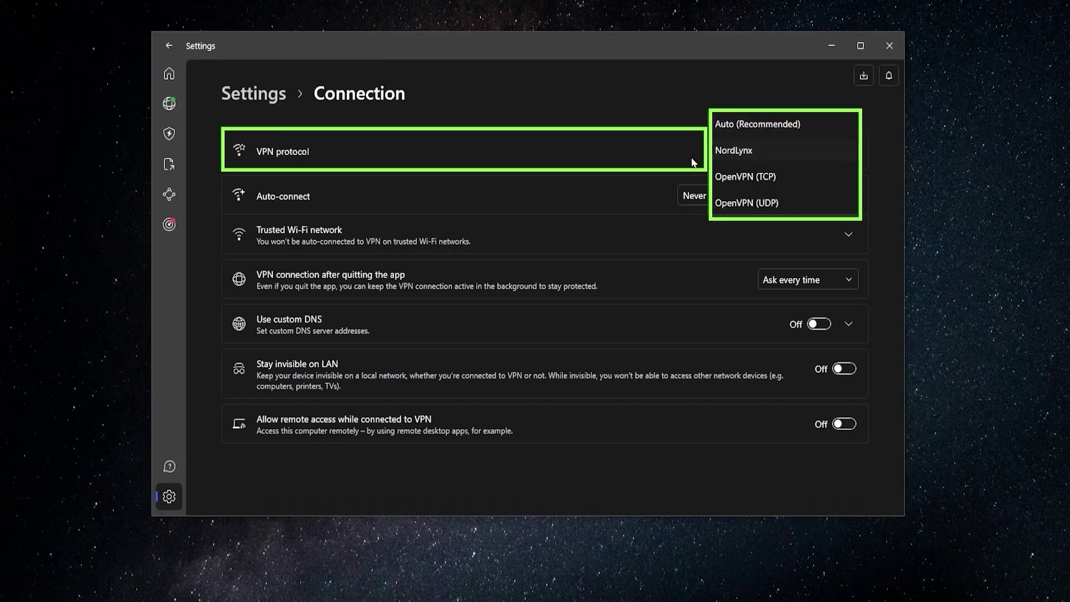
left_click(727, 153)
- Return to the main Settings list and view Kill Switch, with Internet and App Kill Switch both on
left_click(162, 501)
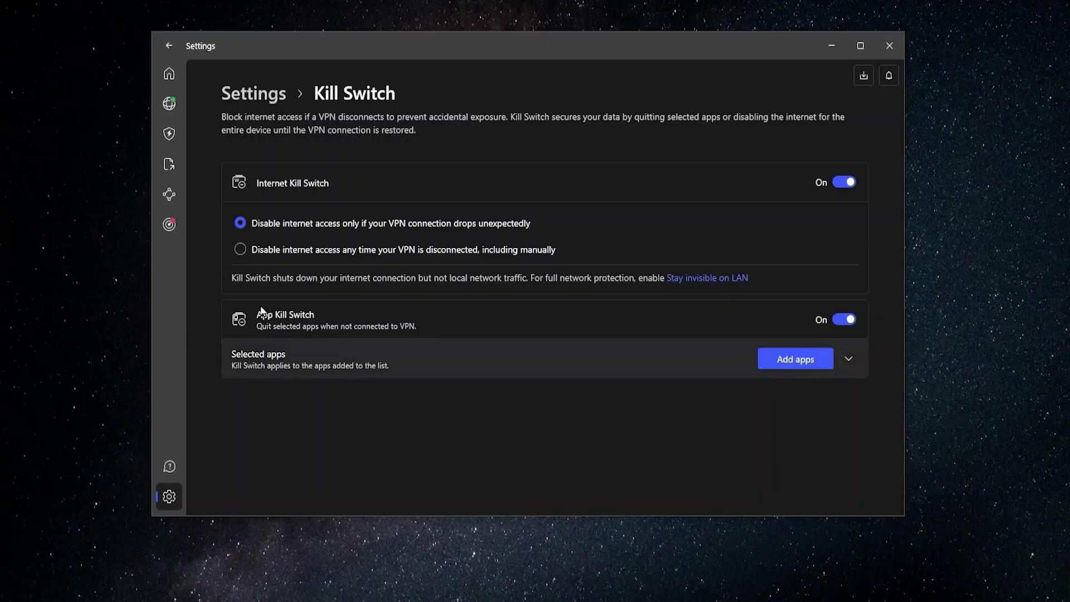
- Bring North America back into view on the server map, then move the NordVPN window up-left and narrow it
left_click(179, 104)
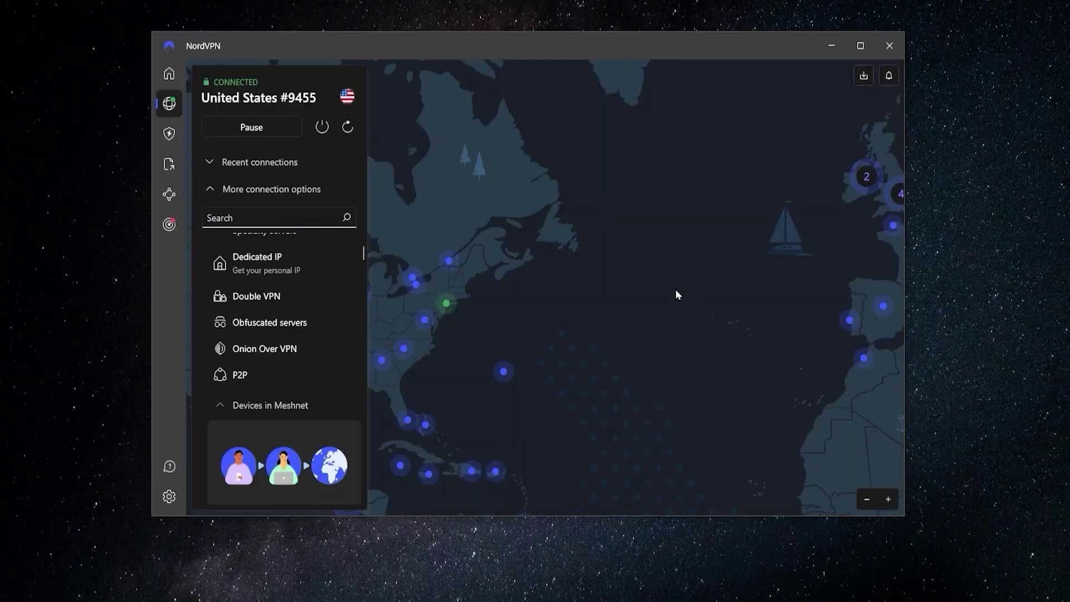
left_click_drag(678, 294, 650, 266)
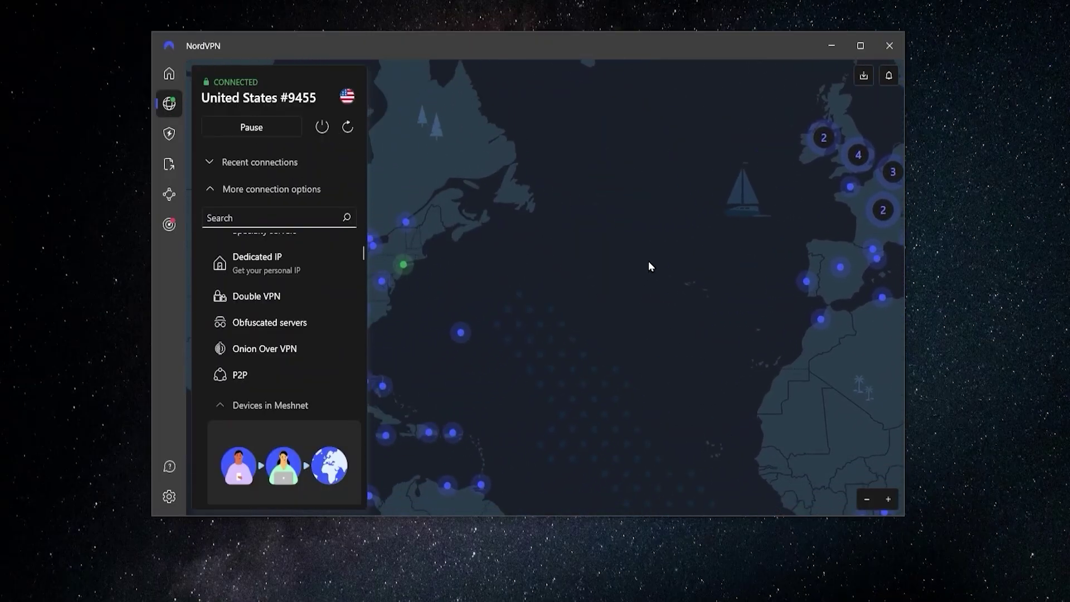
left_click_drag(560, 279, 638, 282)
left_click_drag(566, 284, 671, 284)
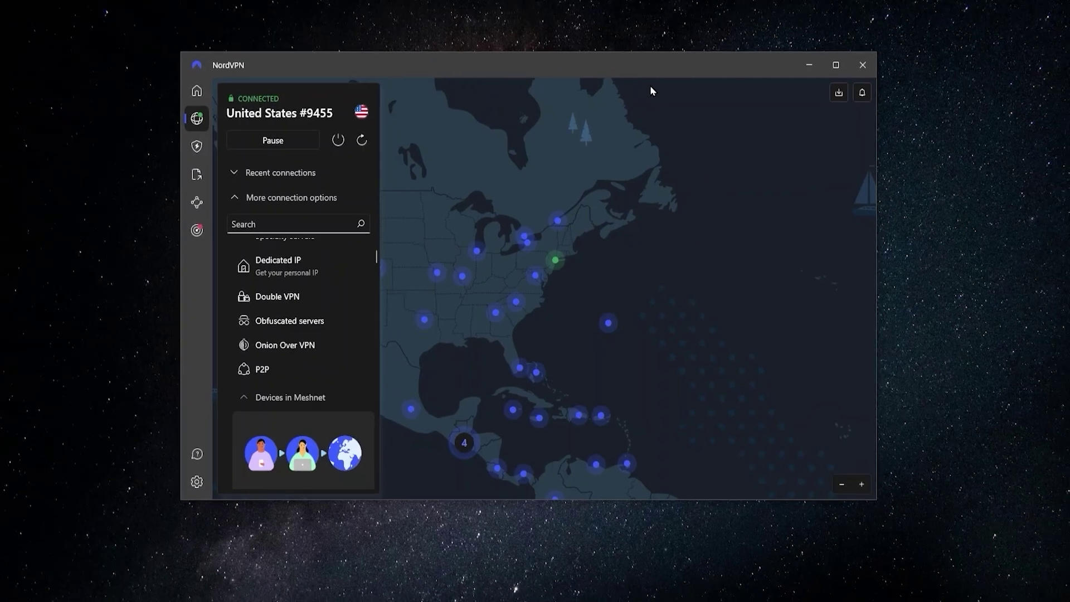
left_click_drag(528, 81, 494, 60)
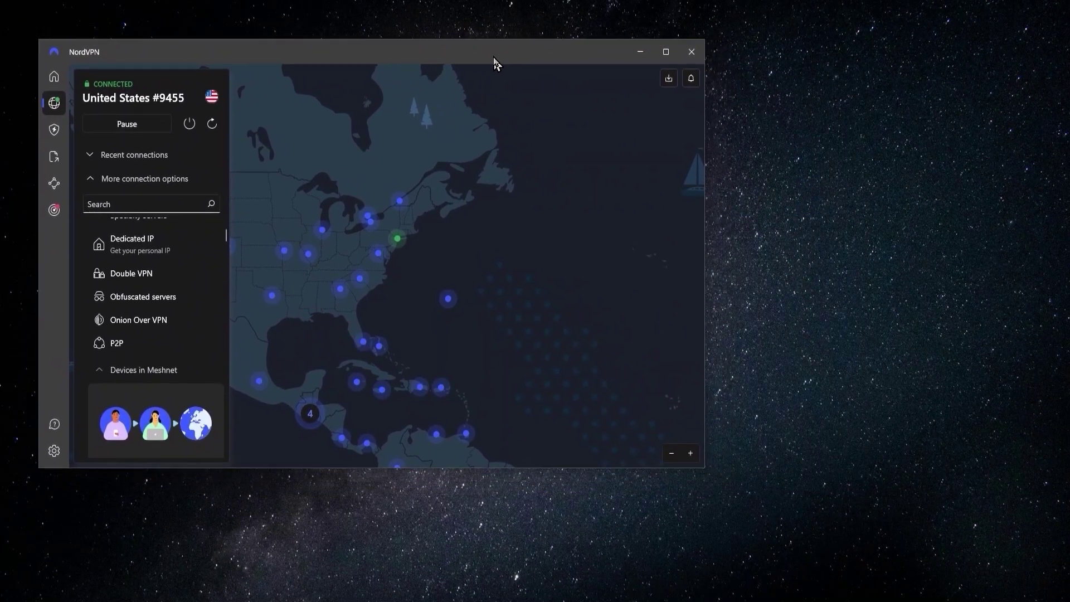
left_click_drag(704, 177, 539, 179)
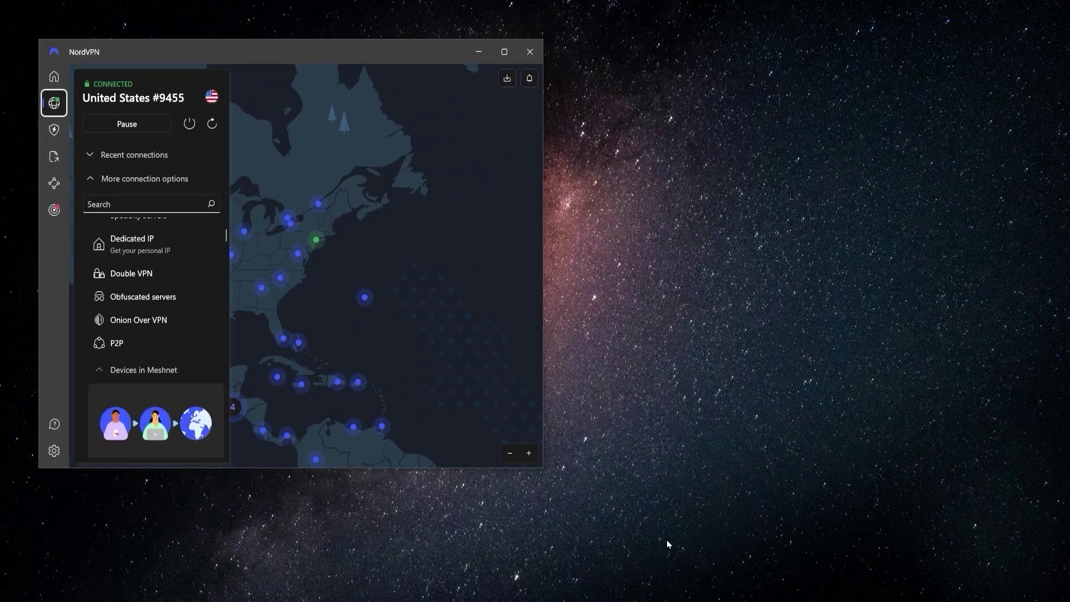
- Position ExpressVPN beside NordVPN and check its locations list, leaving USA - New York selected
left_click_drag(597, 152, 645, 108)
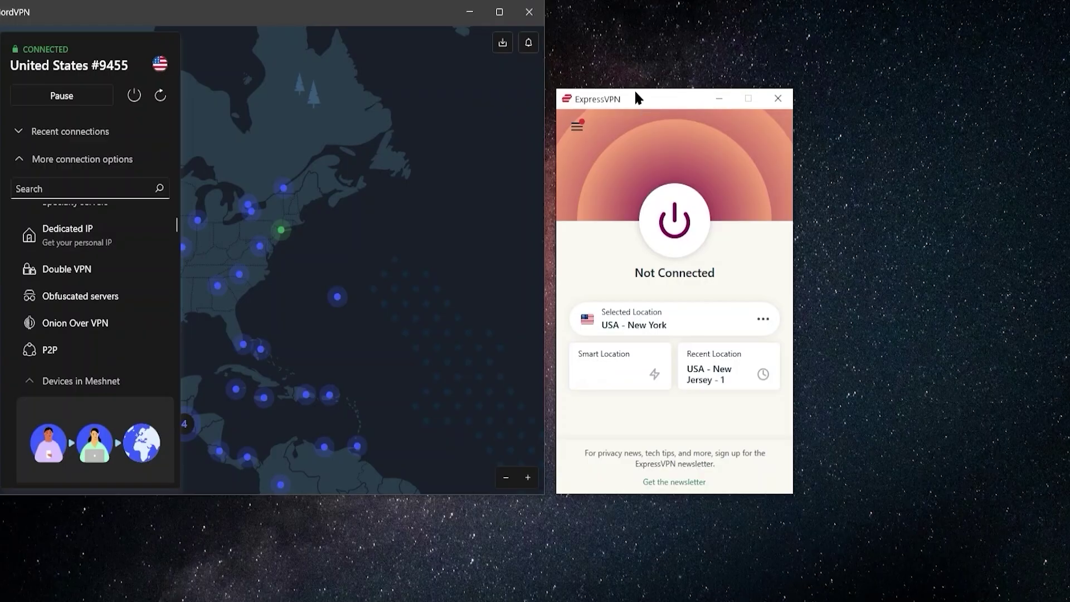
left_click(636, 326)
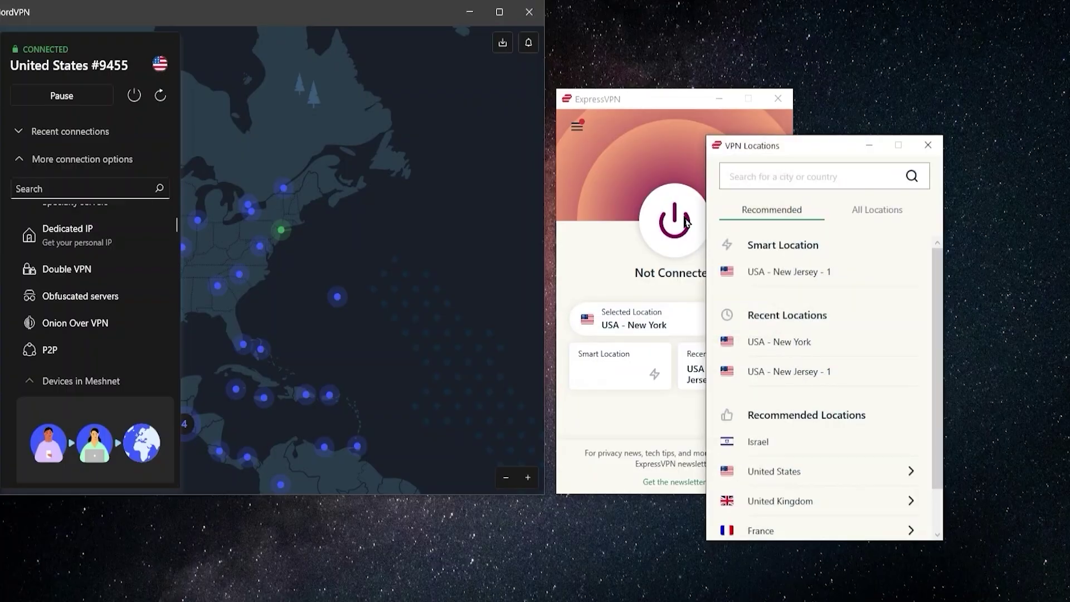
left_click(928, 148)
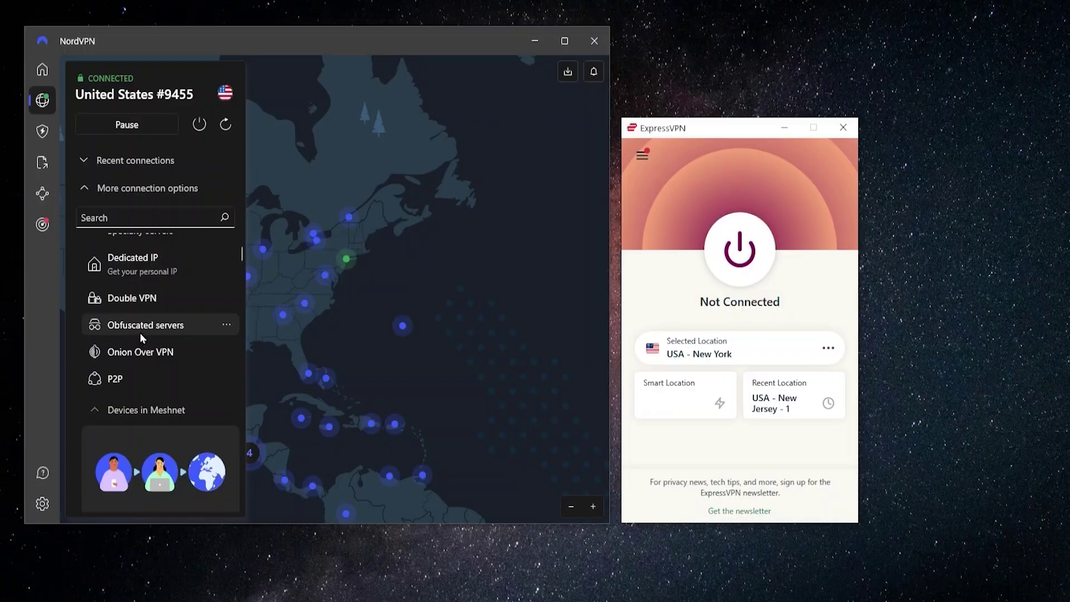
left_click_drag(669, 131, 691, 119)
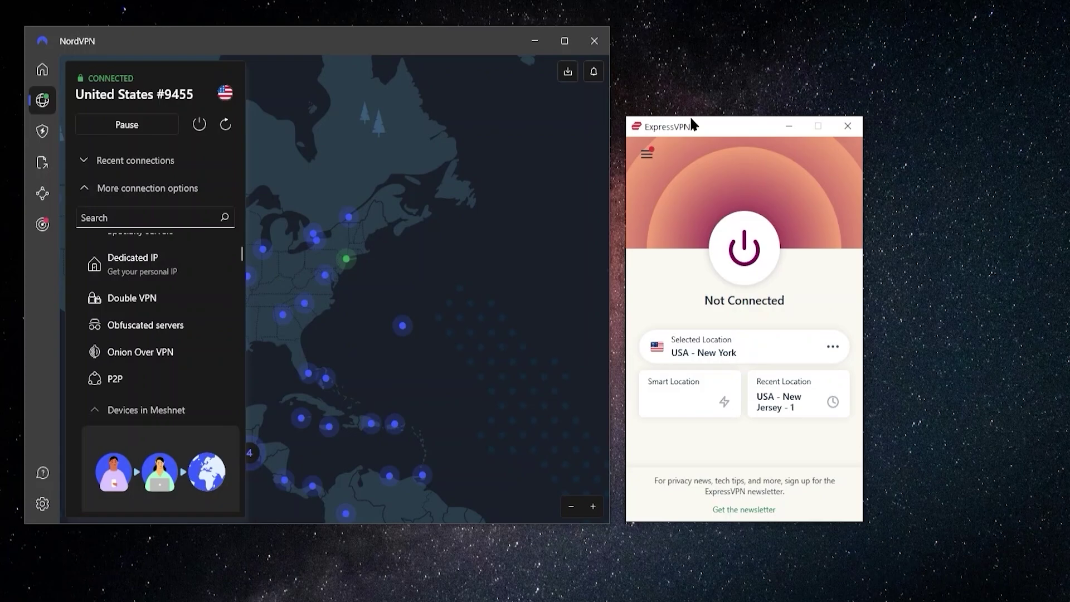
left_click_drag(691, 119, 573, 219)
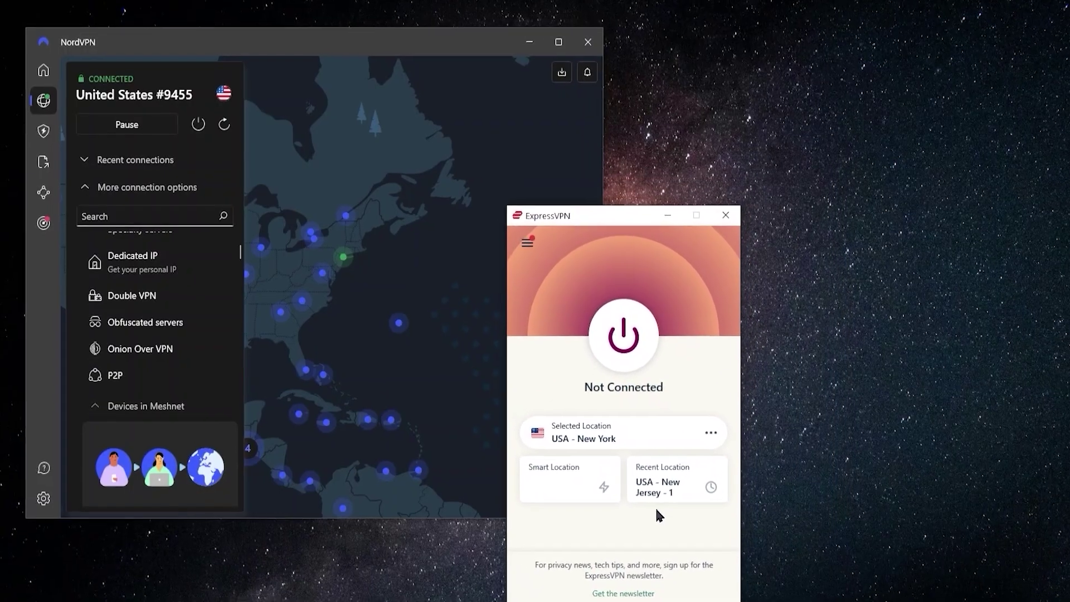